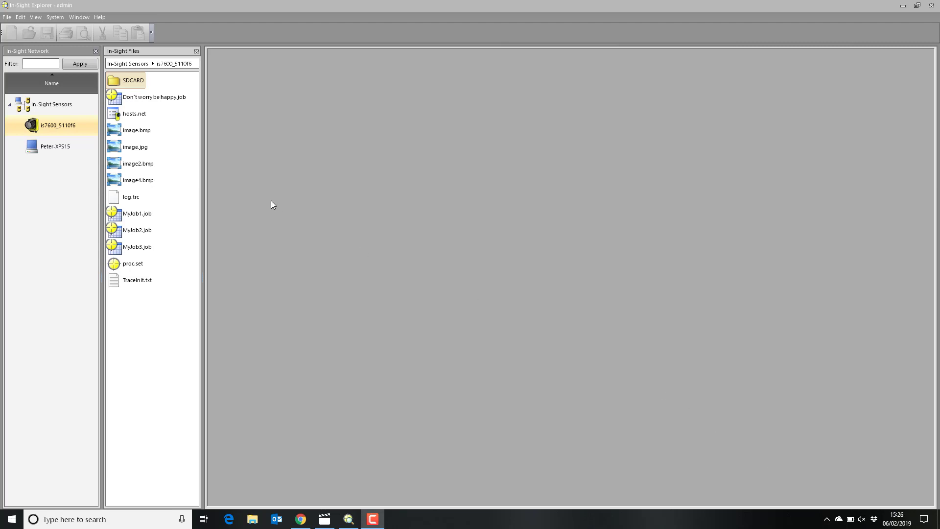
Step: Open the running job on sensor is7600_5110f6, view its image without the spreadsheet overlay, and restore the overlay
double_click(33, 126)
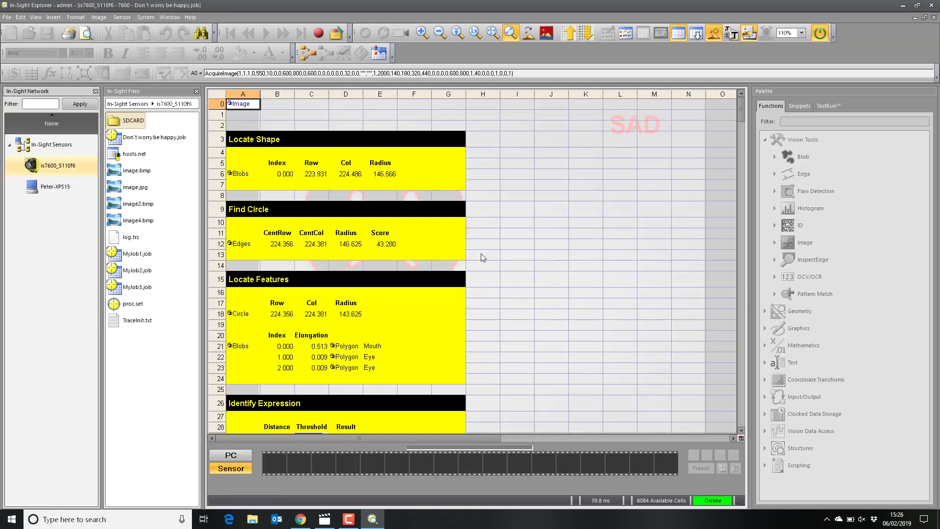
left_click(679, 35)
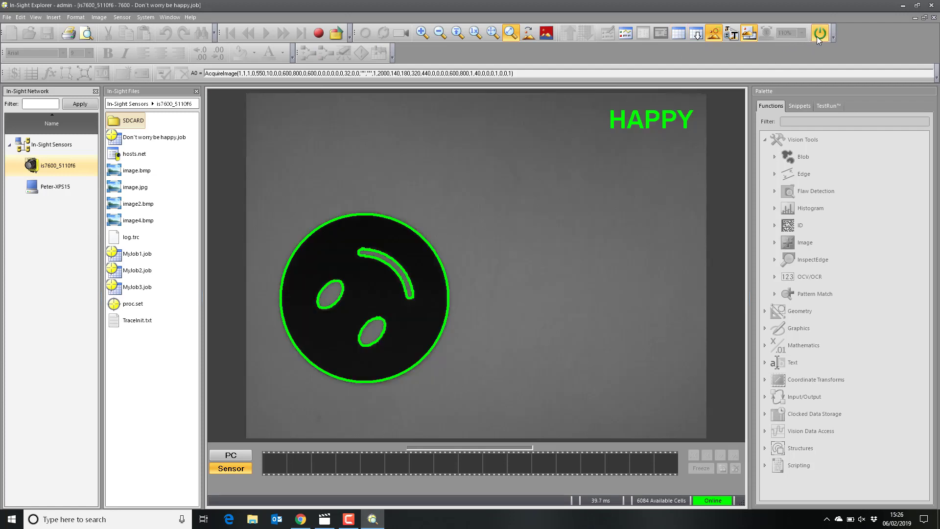
left_click(678, 33)
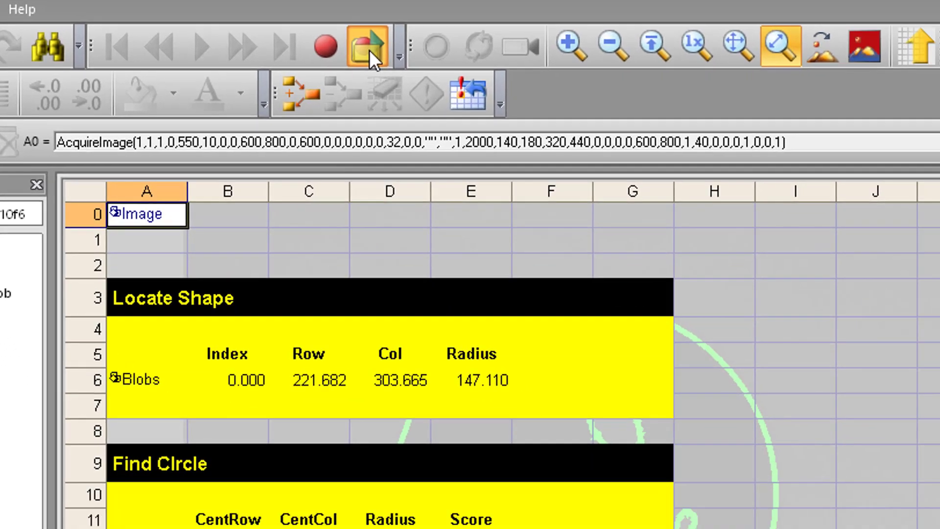
Step: In the Record/Playback Options, set the record folder to a new Desktop folder named My Images
left_click(369, 50)
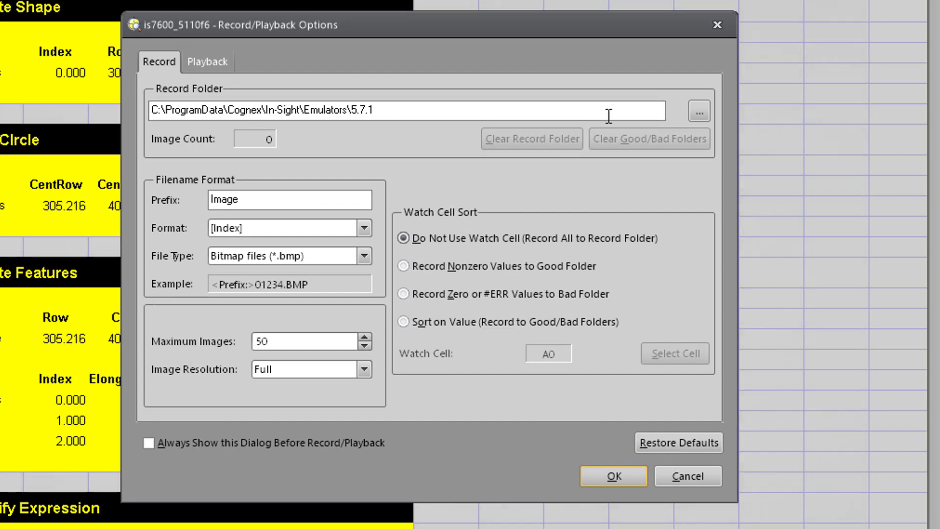
left_click(701, 113)
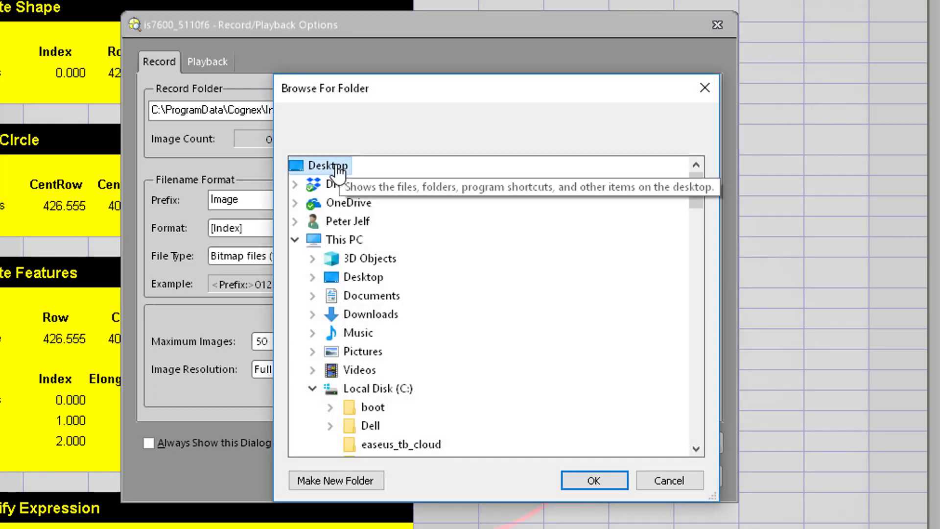
left_click(330, 480)
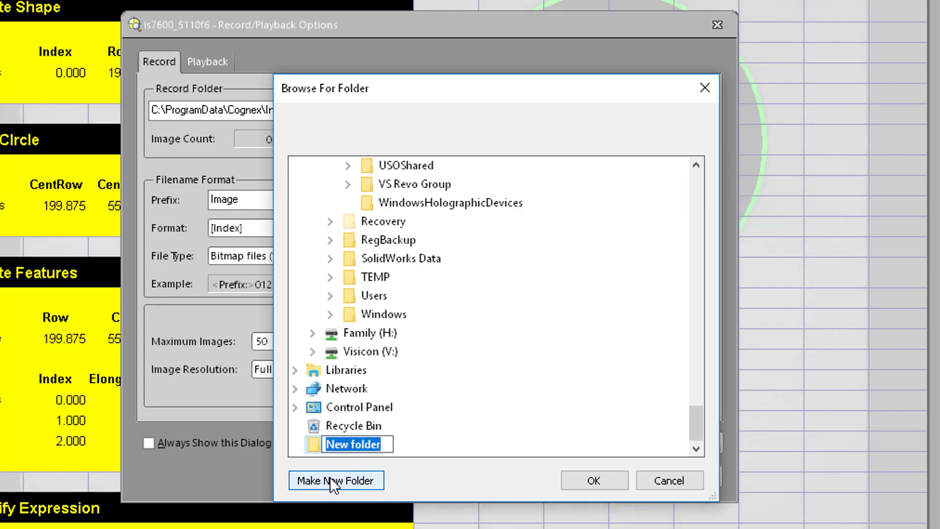
type("M")
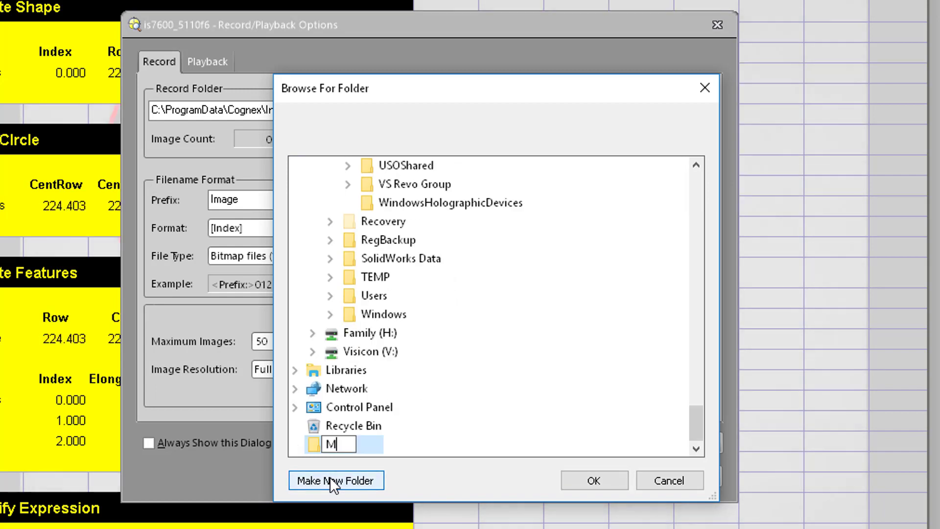
type("y Images")
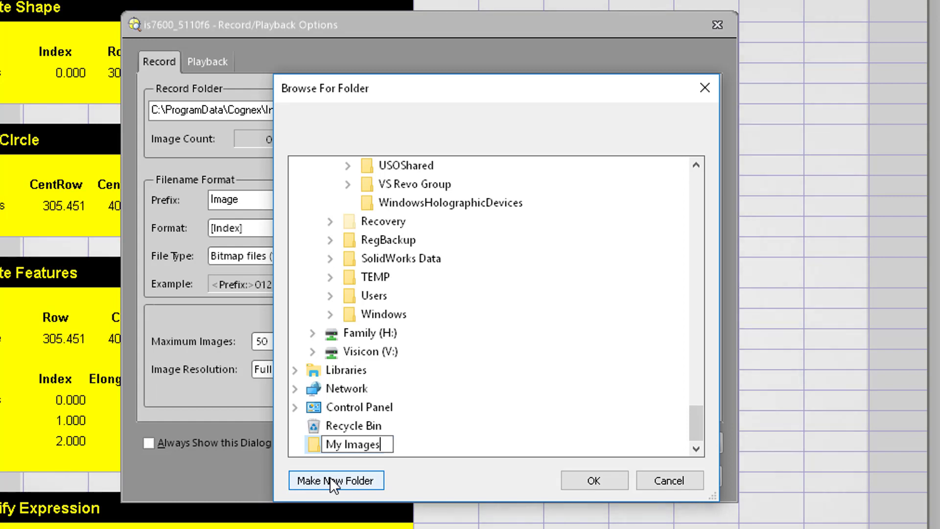
key("Return")
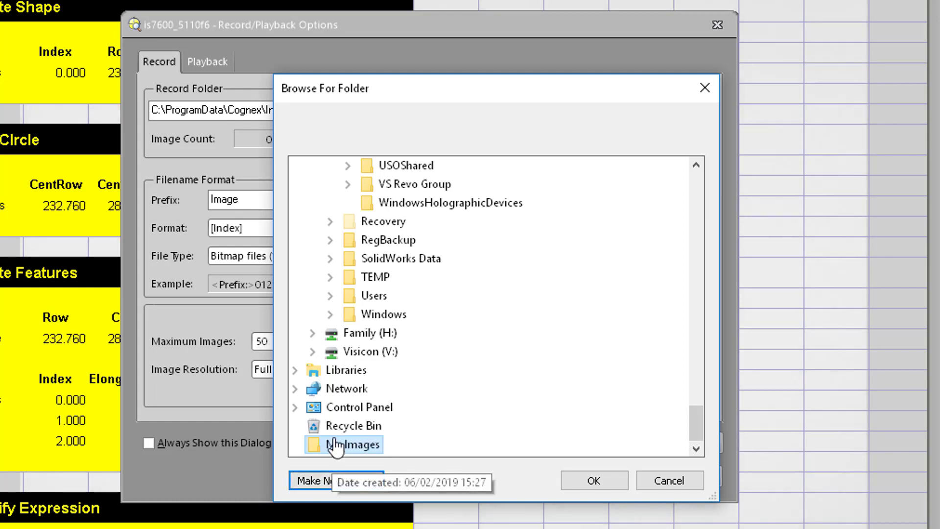
left_click(593, 483)
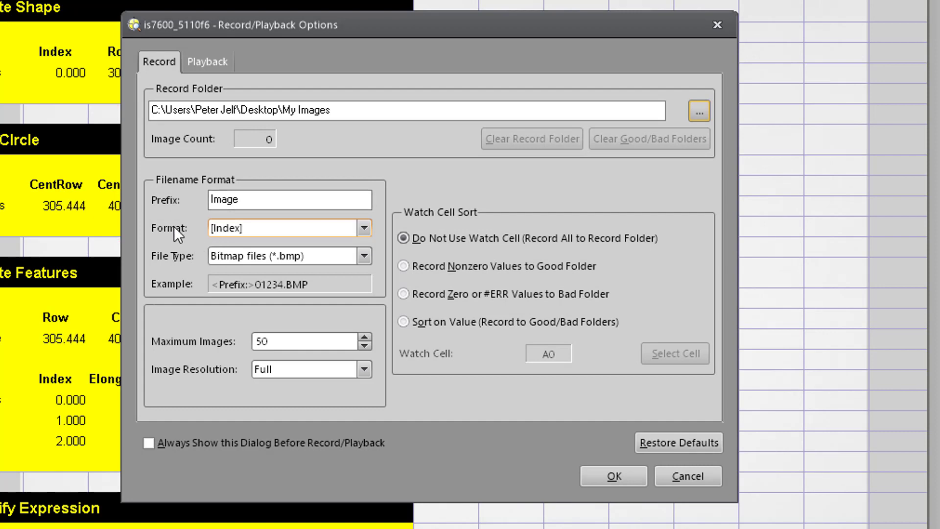
Step: Keep the [Index] filename format and Bitmap file type, and limit the recording to a maximum of 20 images
left_click(364, 228)
left_click(368, 230)
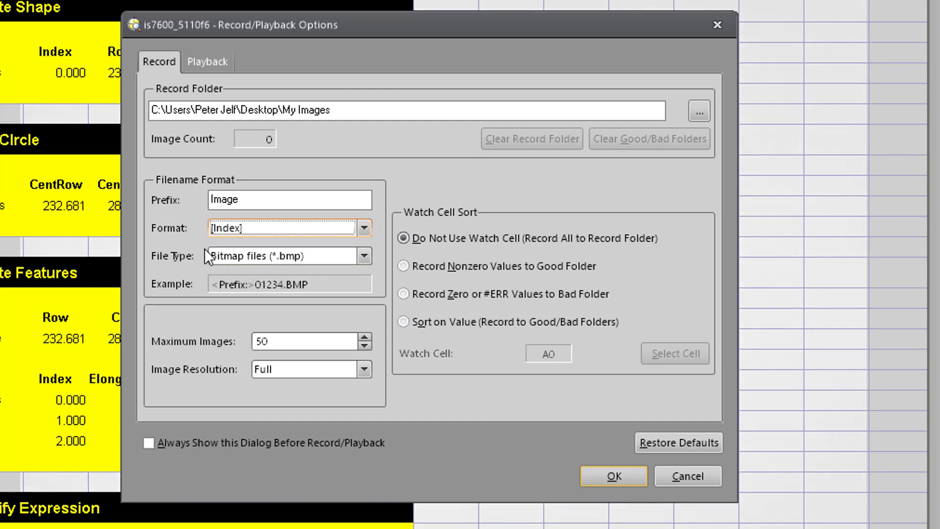
left_click(367, 257)
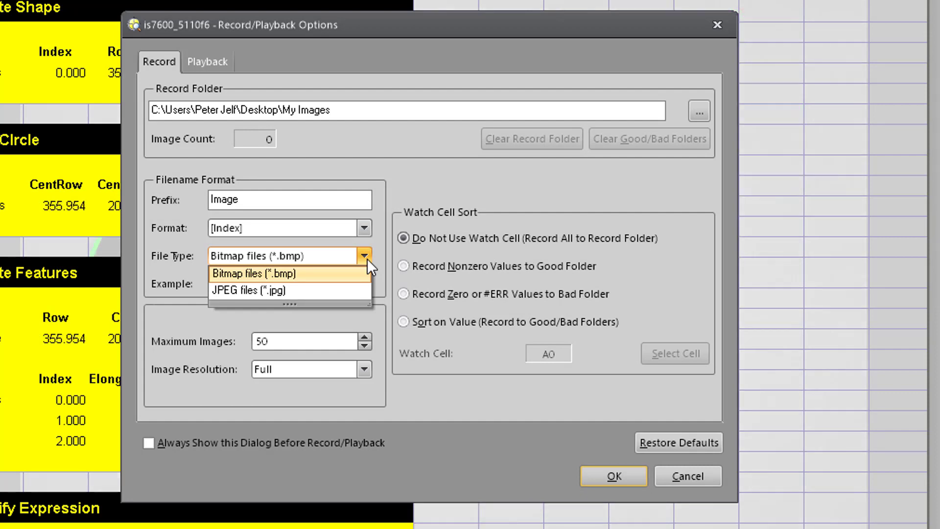
left_click(271, 275)
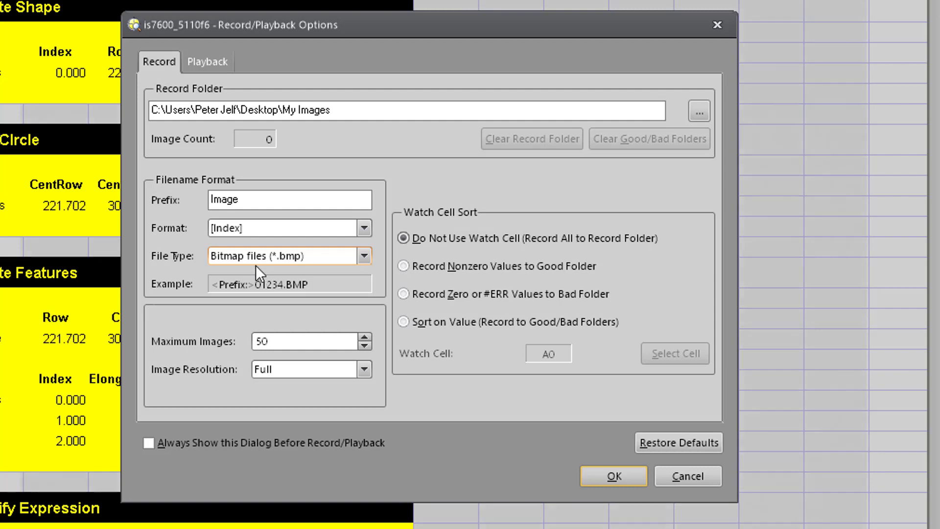
double_click(291, 342)
type("20")
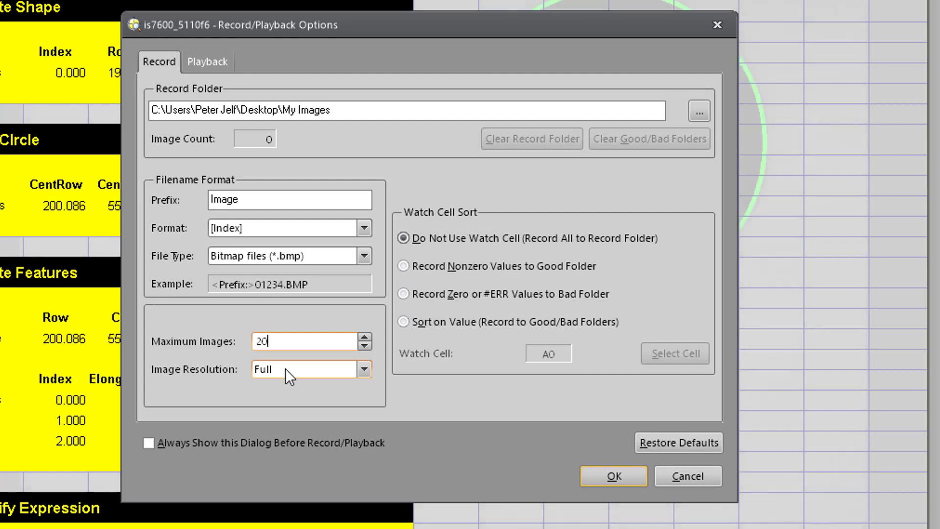
left_click(596, 469)
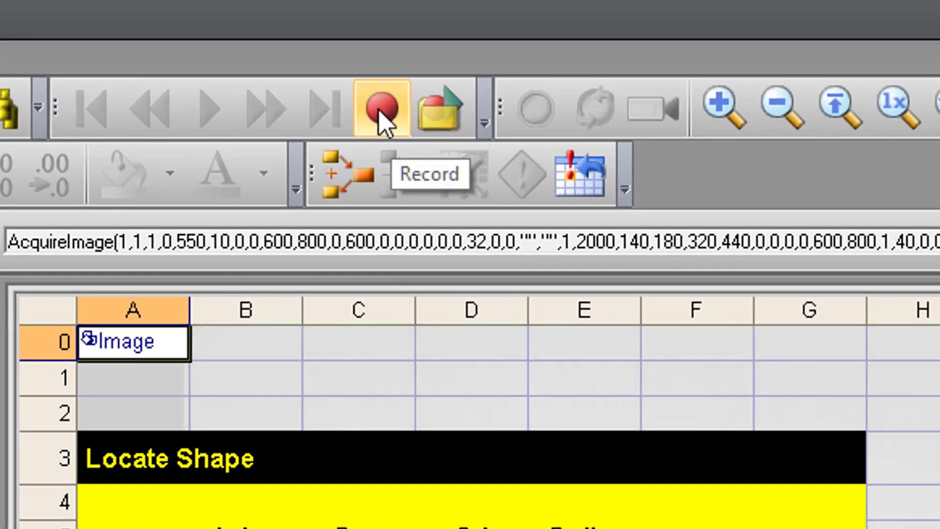
Step: Record a run of images, checking the saved files in the Desktop's My Images folder in File Explorer before stopping
left_click(380, 111)
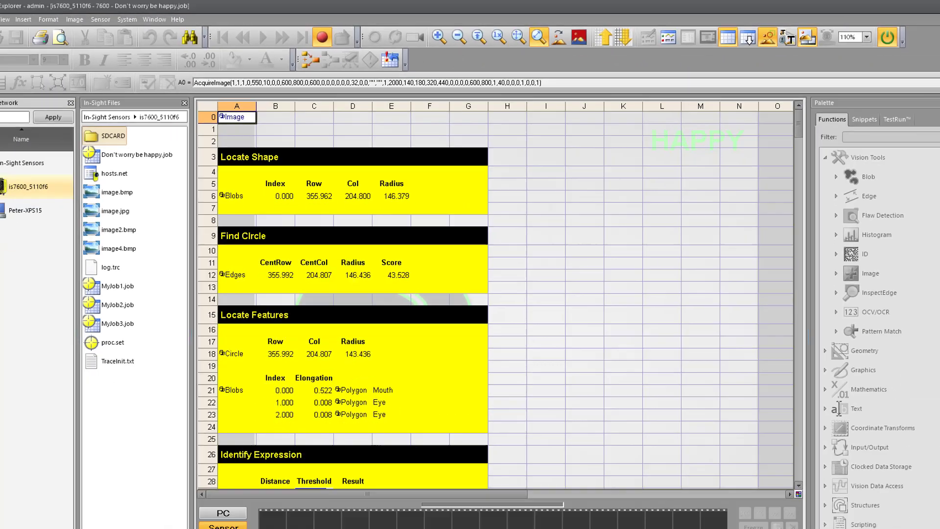
left_click(253, 520)
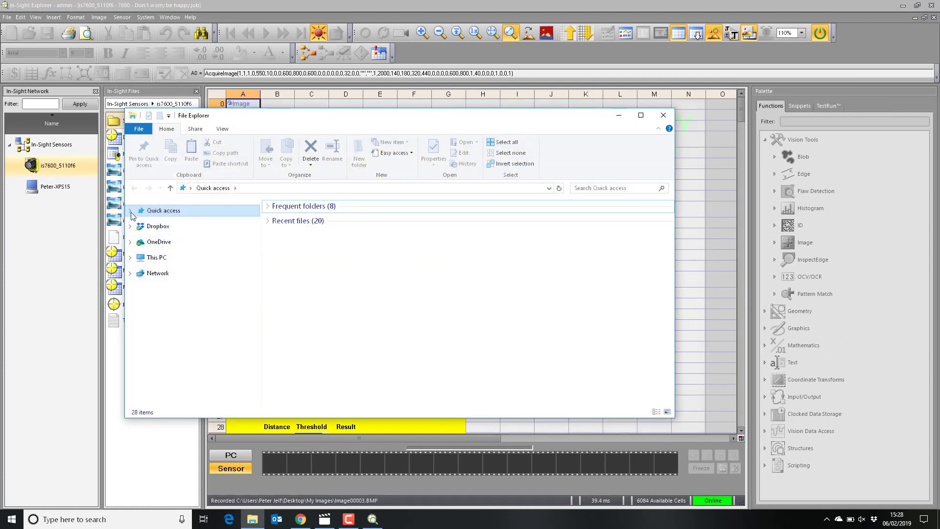
left_click(129, 210)
left_click(152, 225)
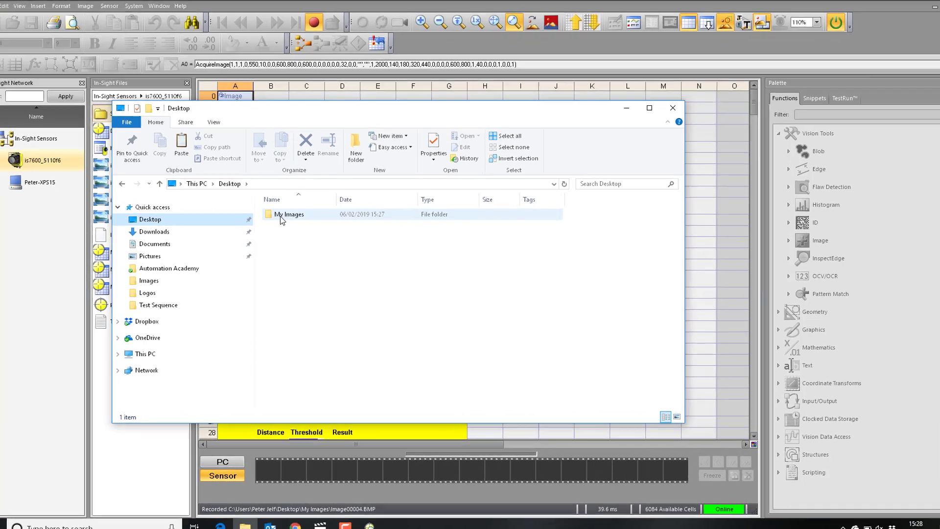
double_click(281, 216)
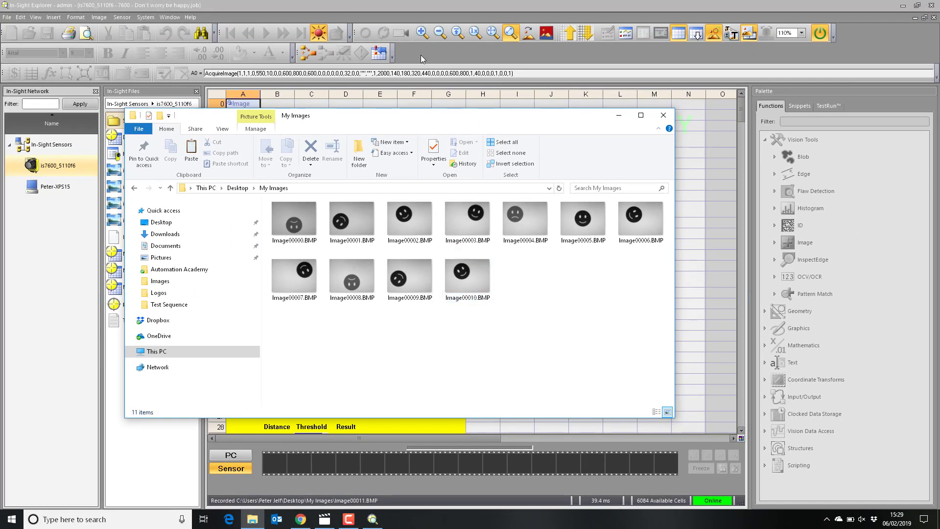
left_click(390, 8)
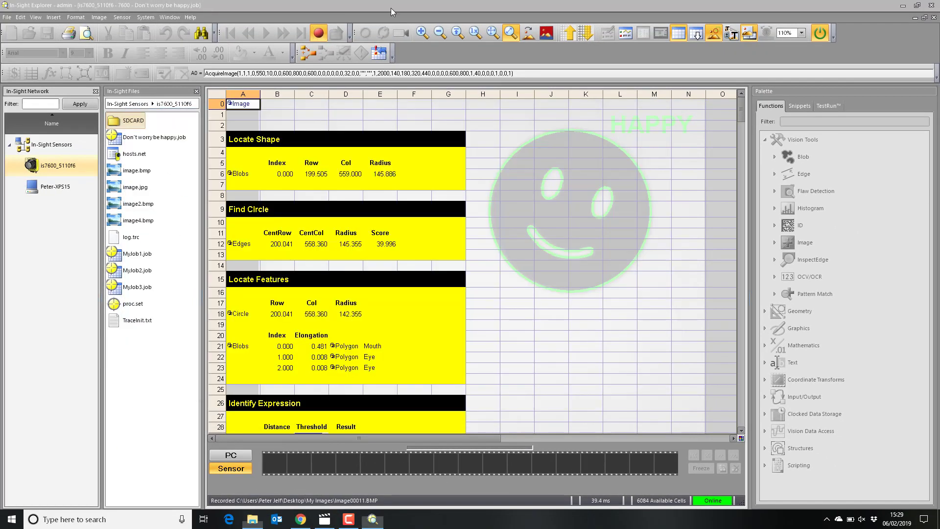
left_click(319, 33)
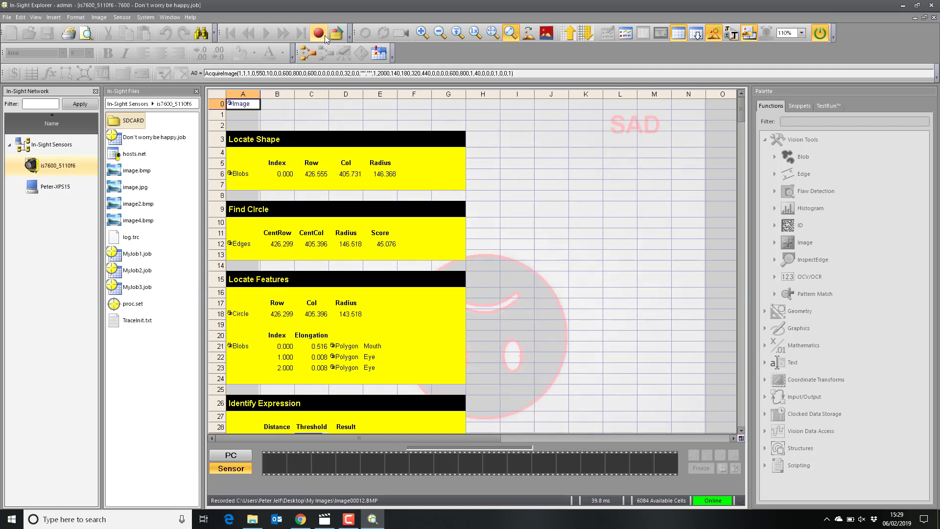
Step: Set recording to Sort on Value into Good/Bad folders, using the Identify Expression result in D29 as the watch cell
left_click(335, 36)
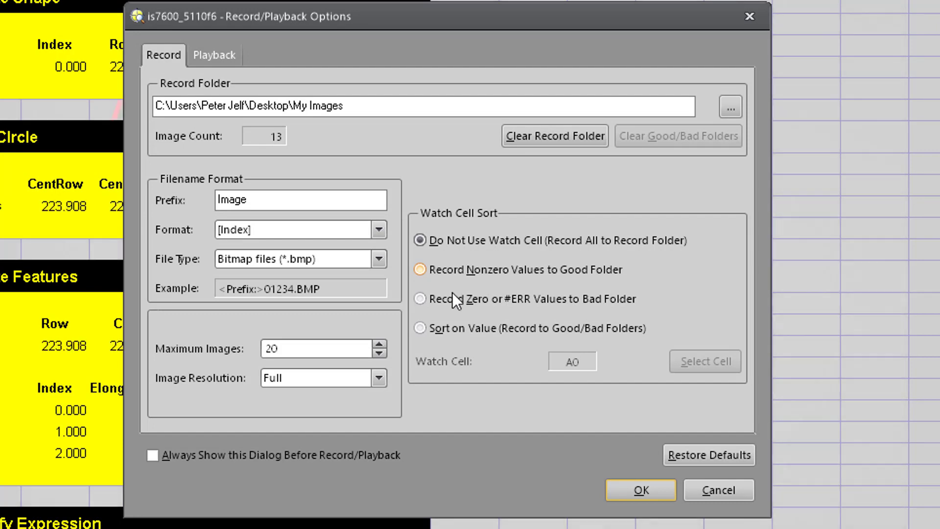
left_click(420, 328)
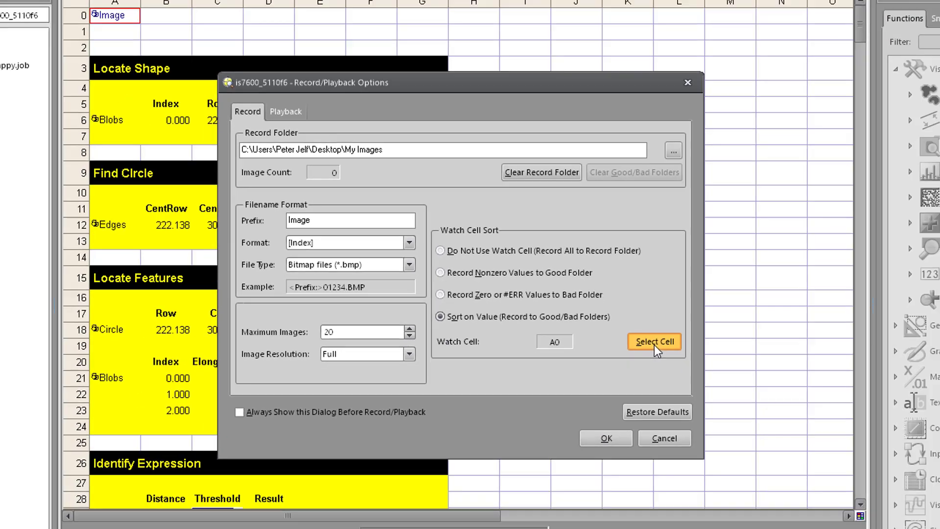
left_click(705, 364)
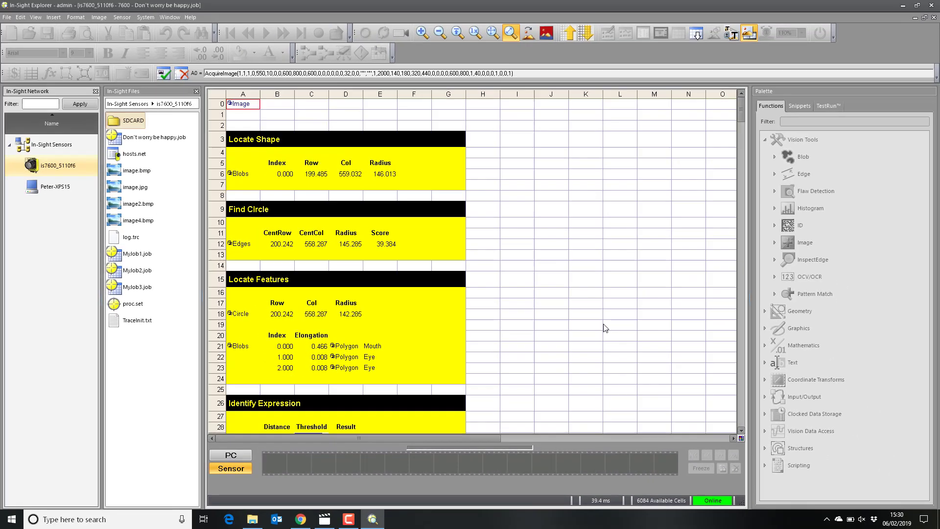
left_click_drag(742, 116, 742, 130)
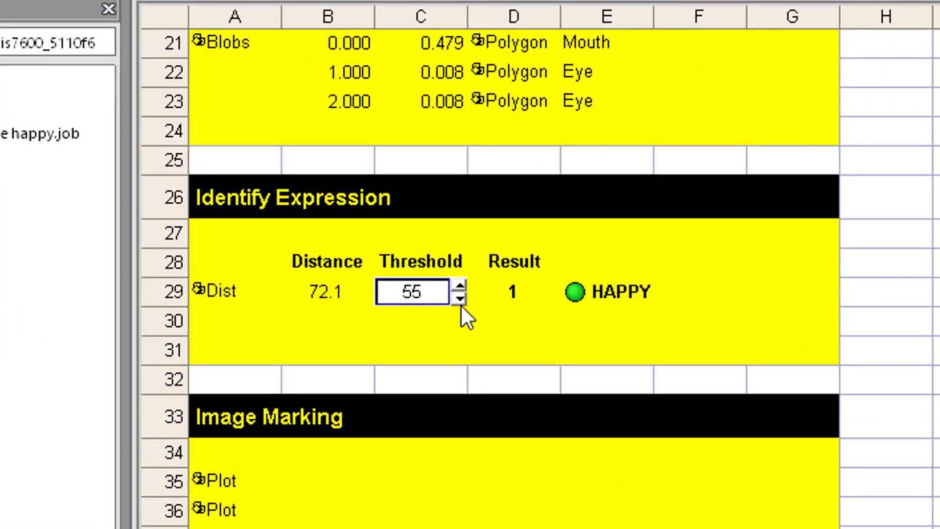
double_click(513, 297)
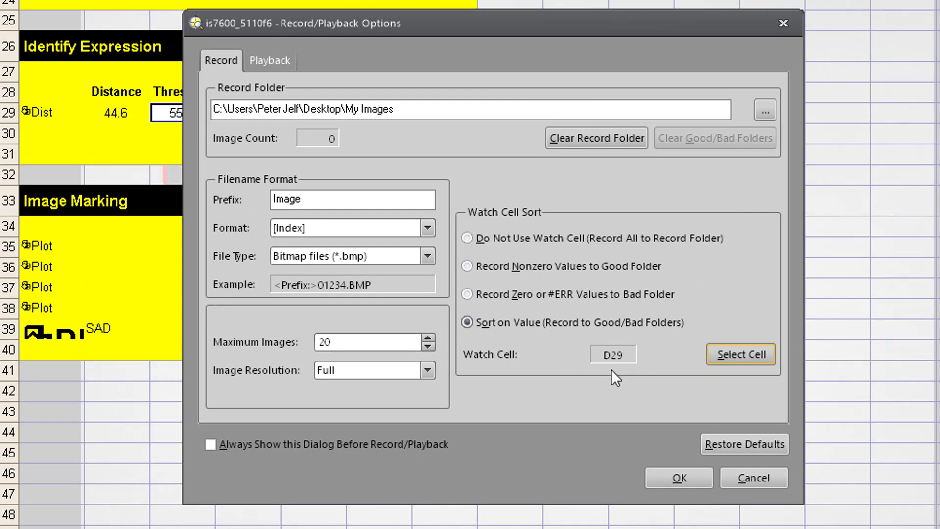
left_click(660, 478)
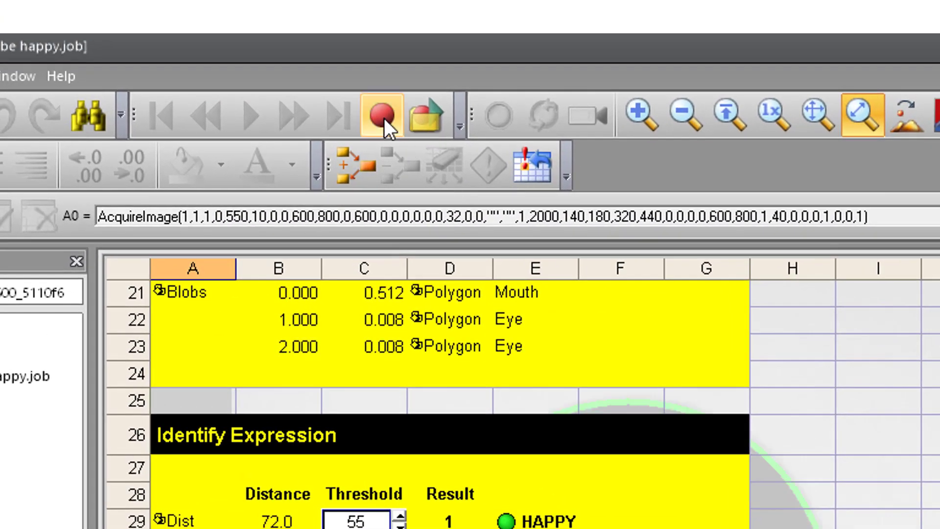
Step: Record sorted images up to the image limit, checking the Good and Bad subfolders of My Images in File Explorer meanwhile
left_click(384, 117)
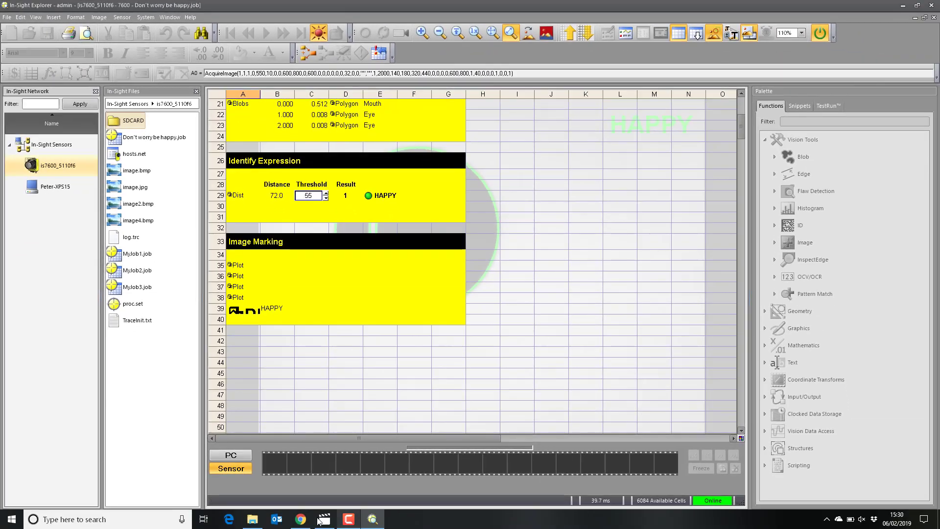
left_click(253, 519)
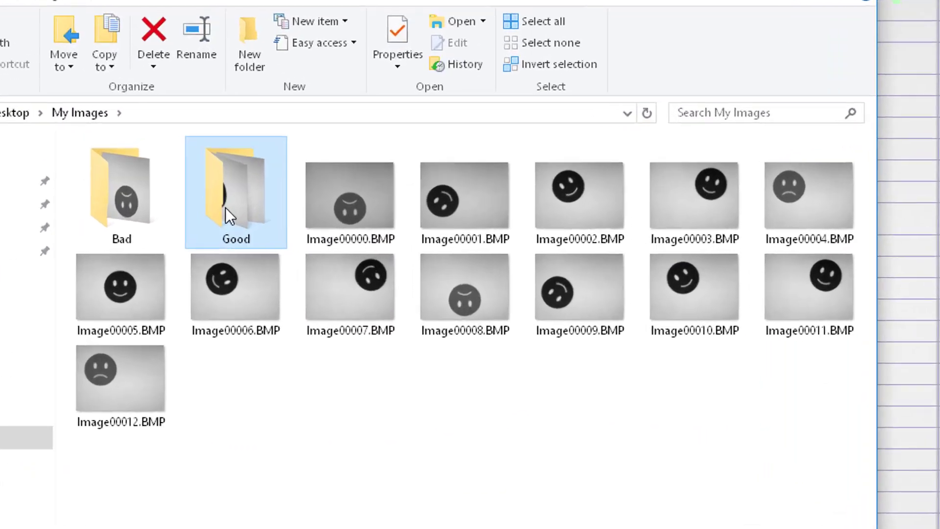
double_click(347, 234)
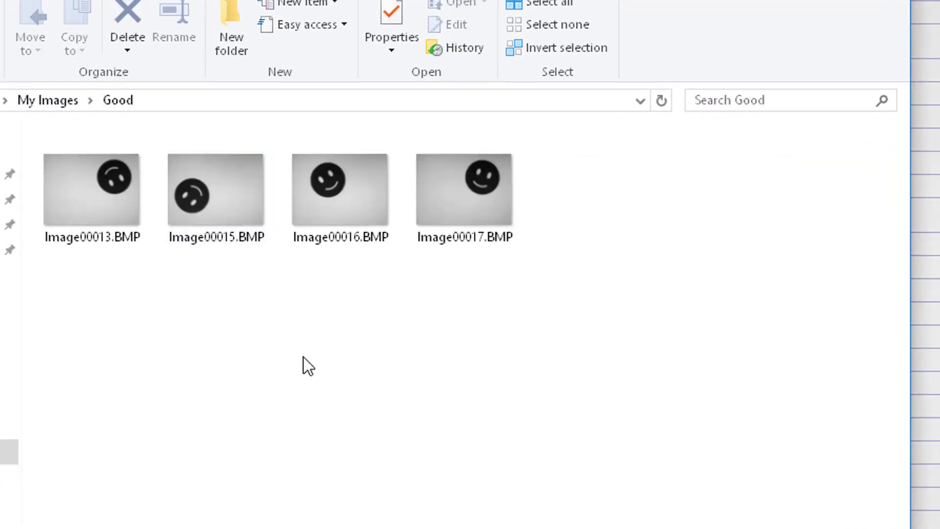
left_click(56, 100)
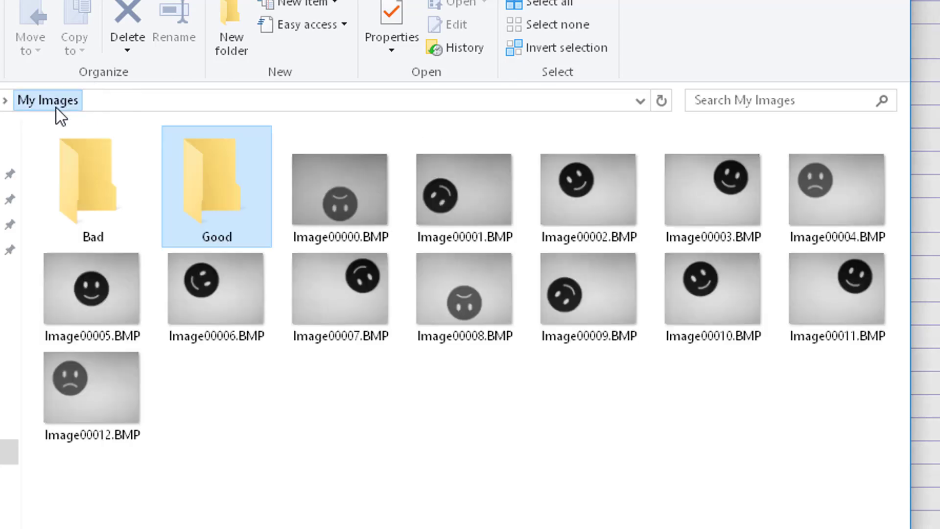
double_click(75, 183)
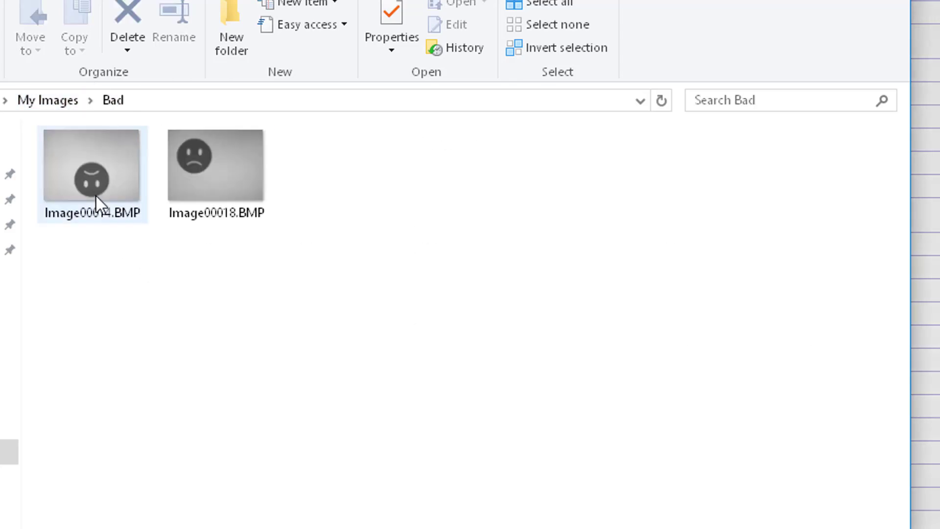
left_click(42, 95)
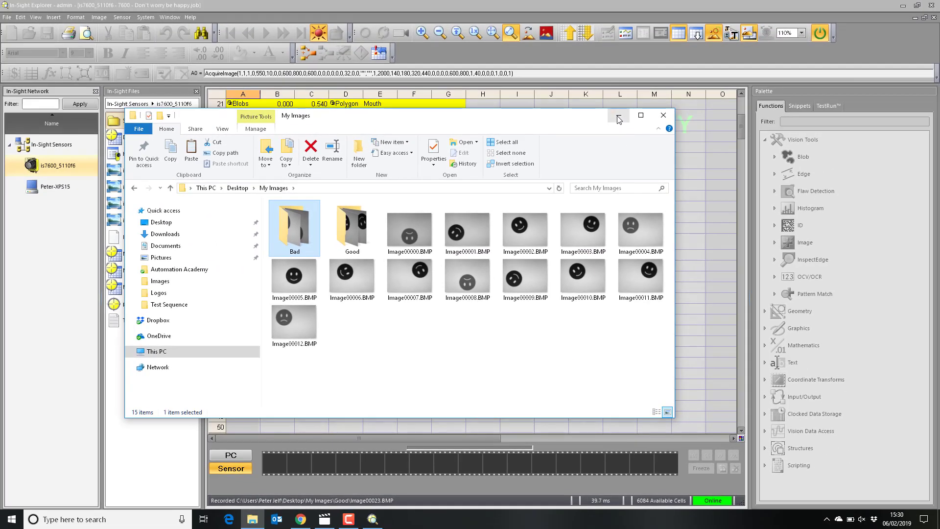
left_click(619, 120)
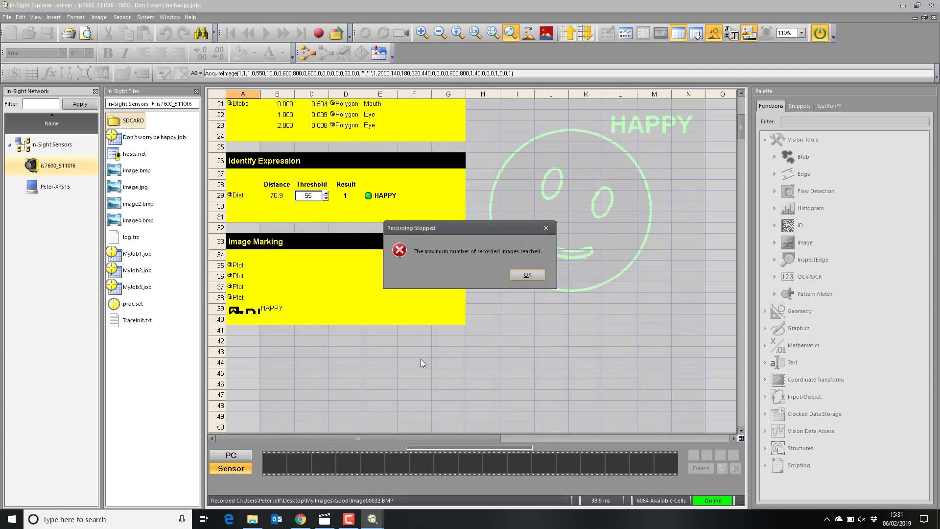
left_click(527, 275)
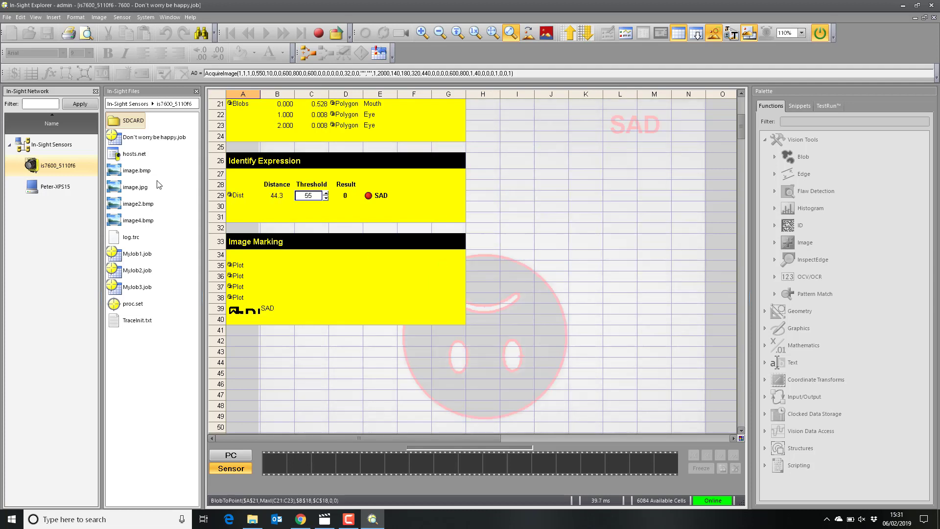
Step: Copy Don't worry be happy.job from the is7600_5110f6 sensor's files into the Desktop's My Images folder using File Explorer
left_click(37, 18)
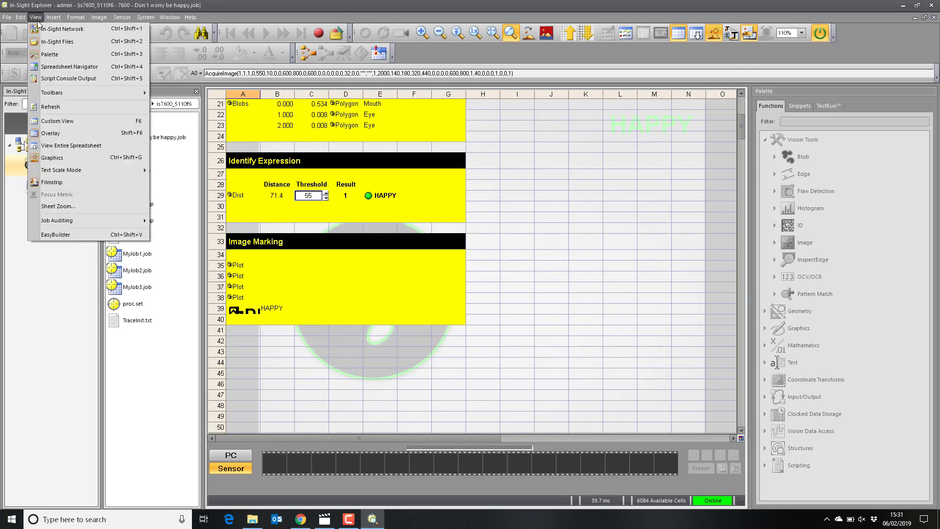
left_click(65, 46)
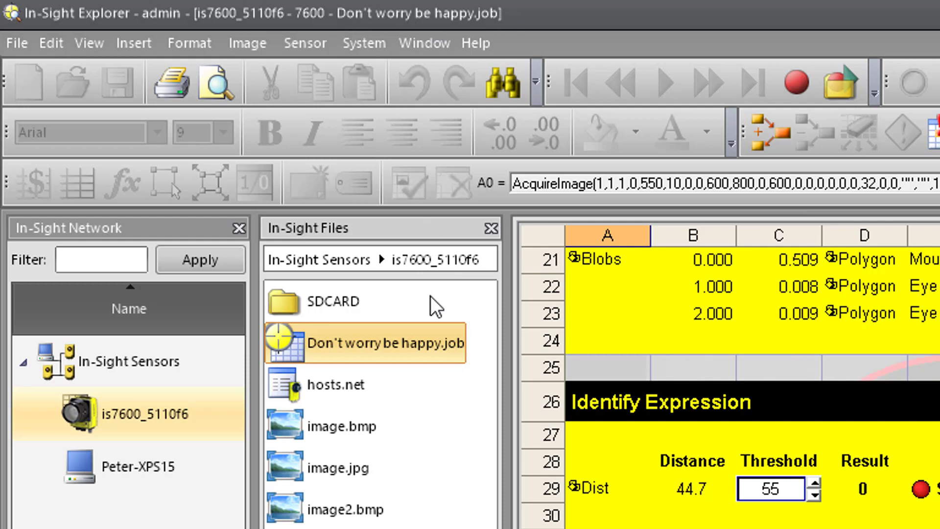
right_click(311, 349)
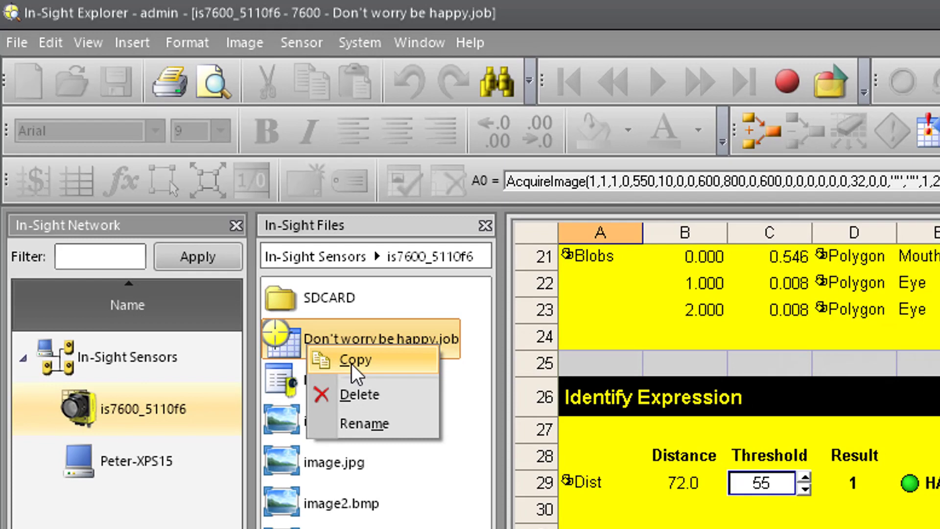
left_click(356, 366)
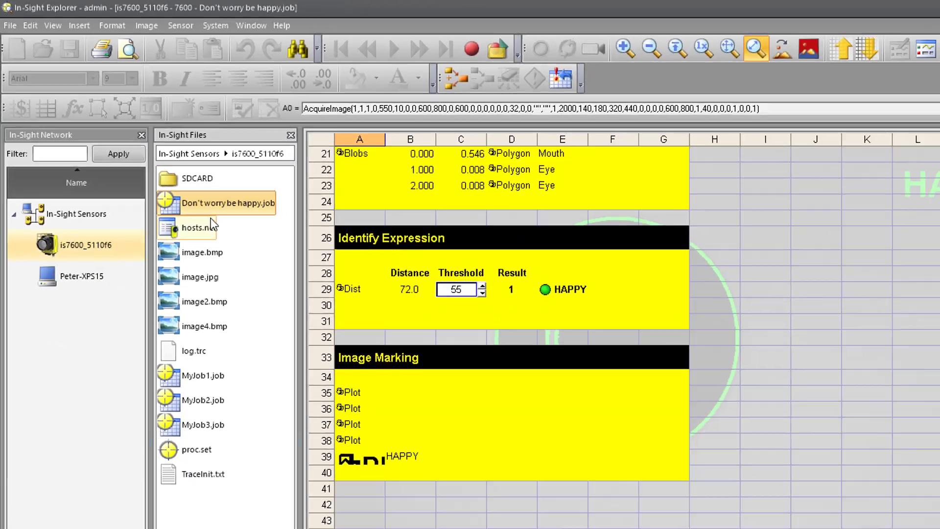
left_click(253, 519)
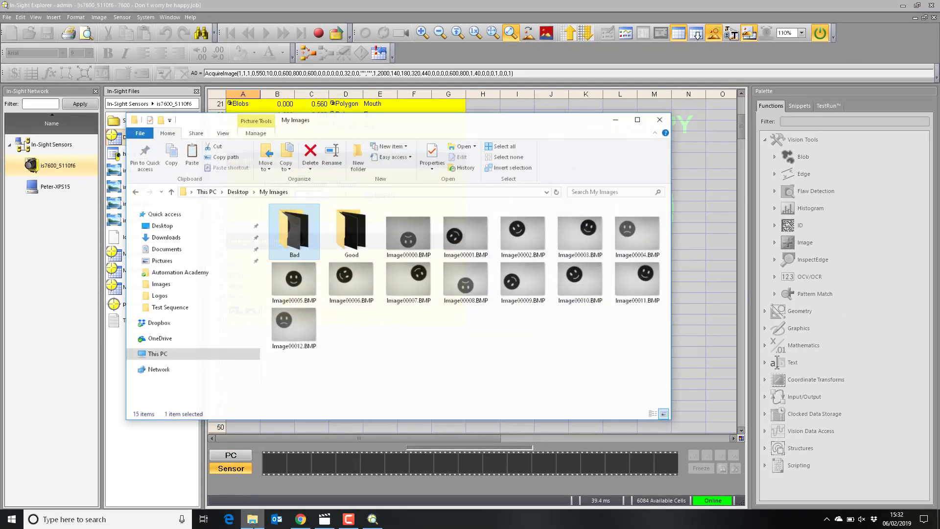
right_click(400, 343)
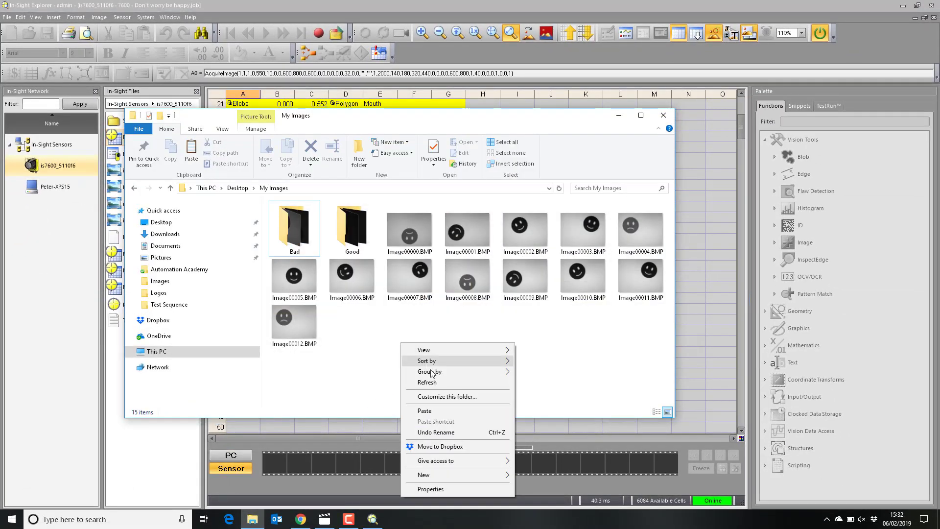
left_click(440, 412)
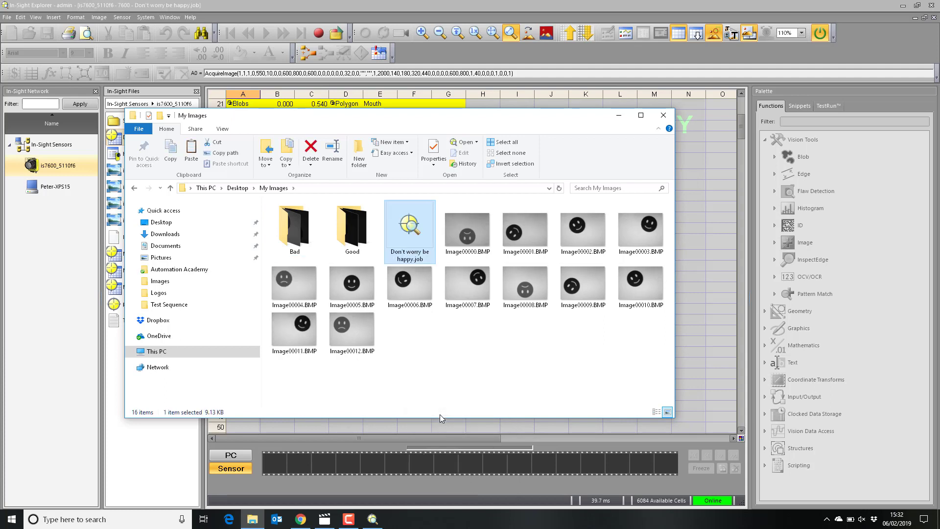
left_click(445, 358)
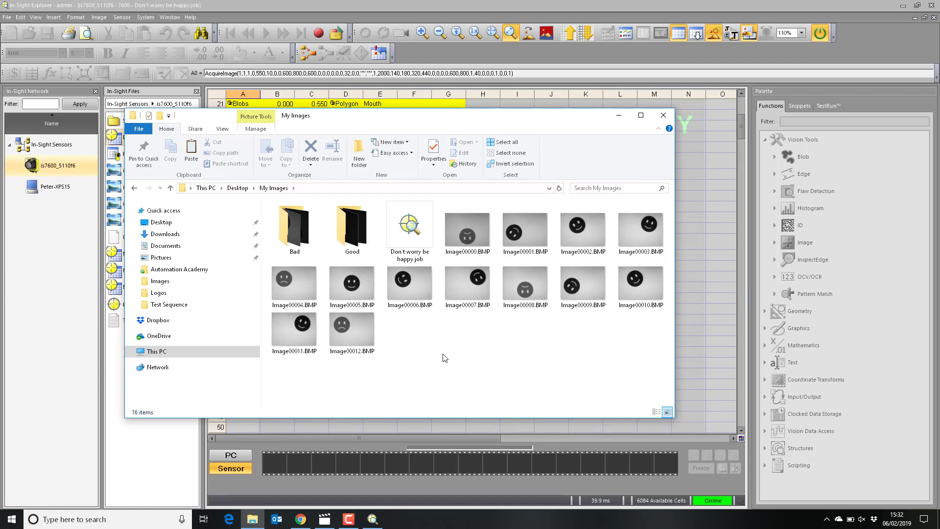
left_click(618, 117)
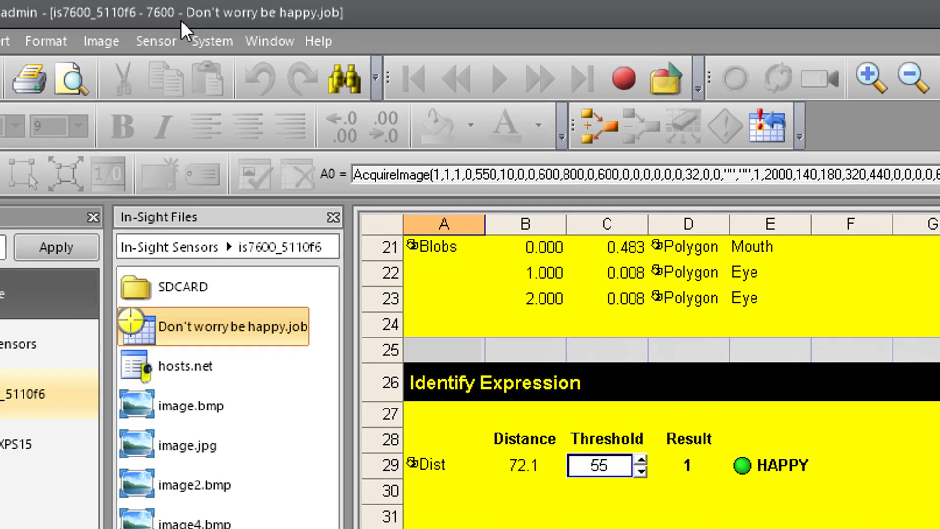
Step: Back up the is7600_5110f6 sensor to the Desktop's My Images folder, leaving Use SD Card off
left_click(212, 42)
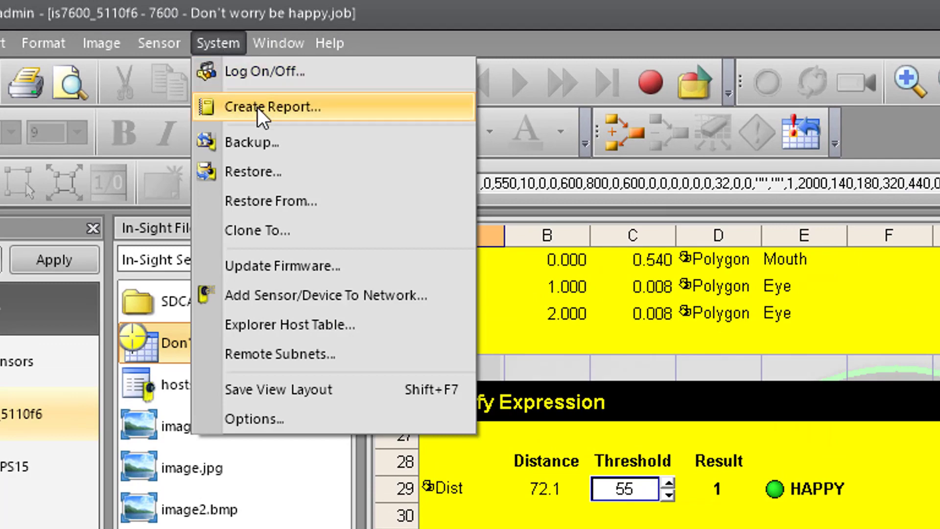
left_click(267, 142)
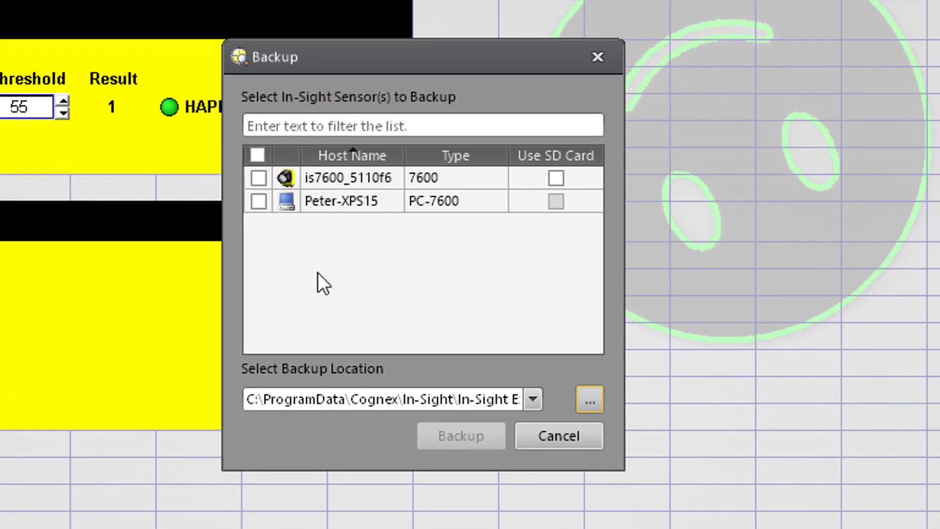
left_click(262, 180)
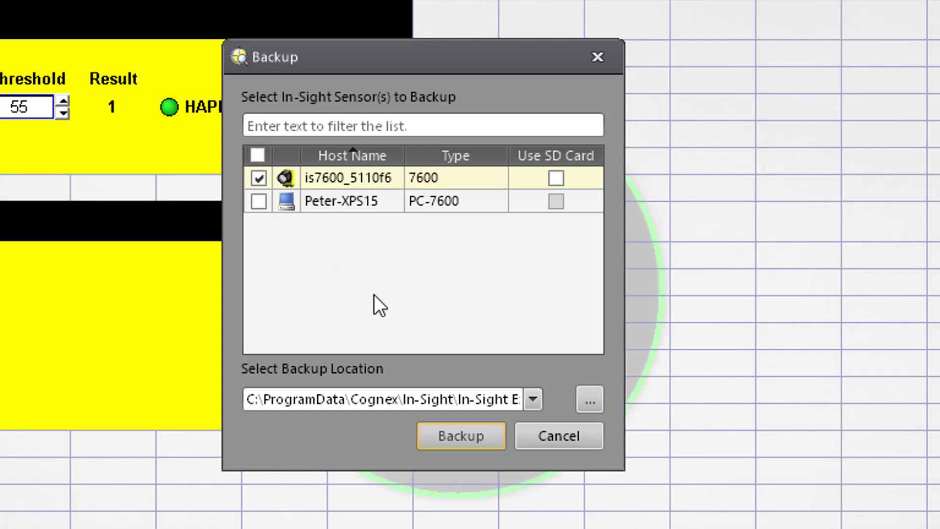
left_click(591, 402)
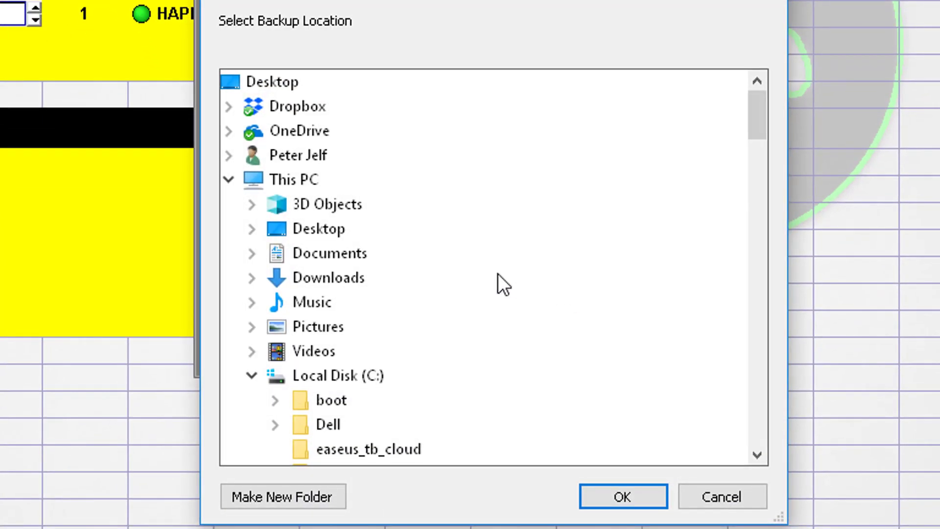
left_click(227, 181)
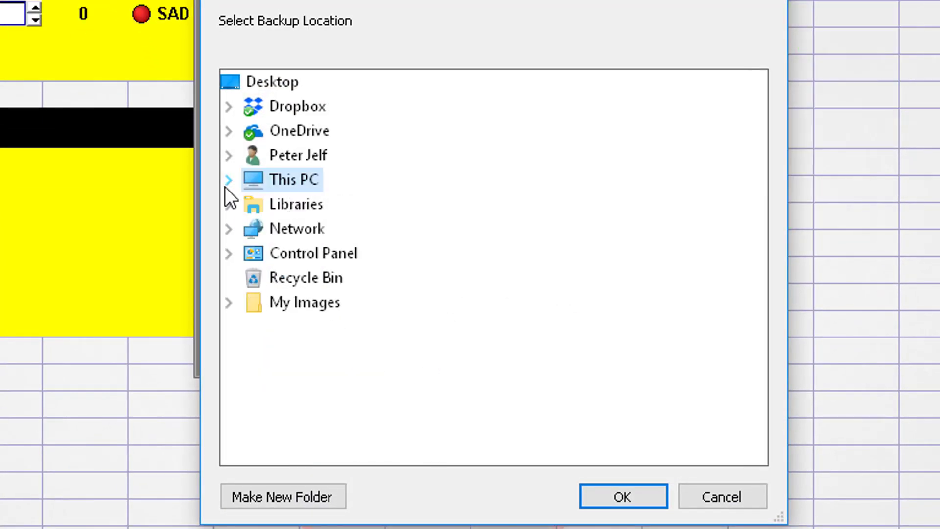
left_click(238, 87)
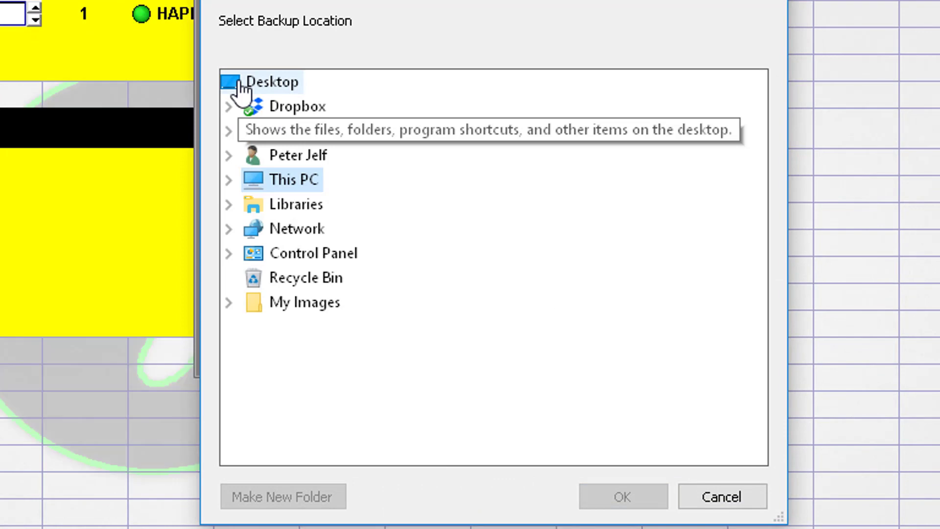
left_click(262, 306)
left_click(613, 492)
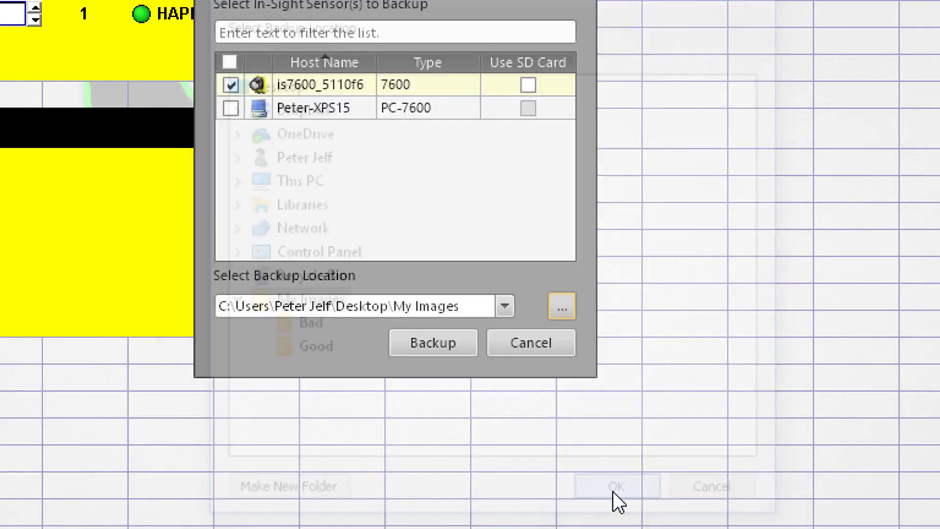
left_click(428, 346)
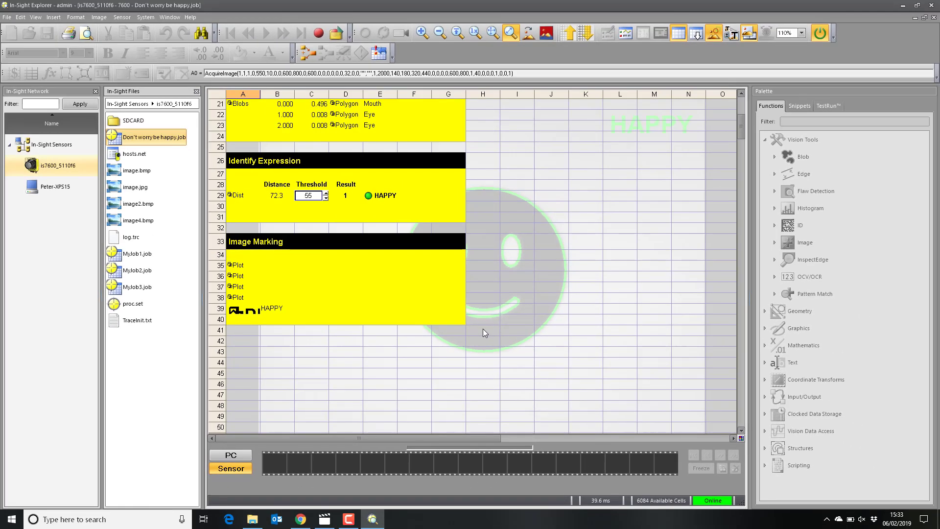
Step: Inspect the contents of the is7600_5110f6.000 backup folder inside My Images in File Explorer, and return to In-Sight Explorer
left_click(253, 519)
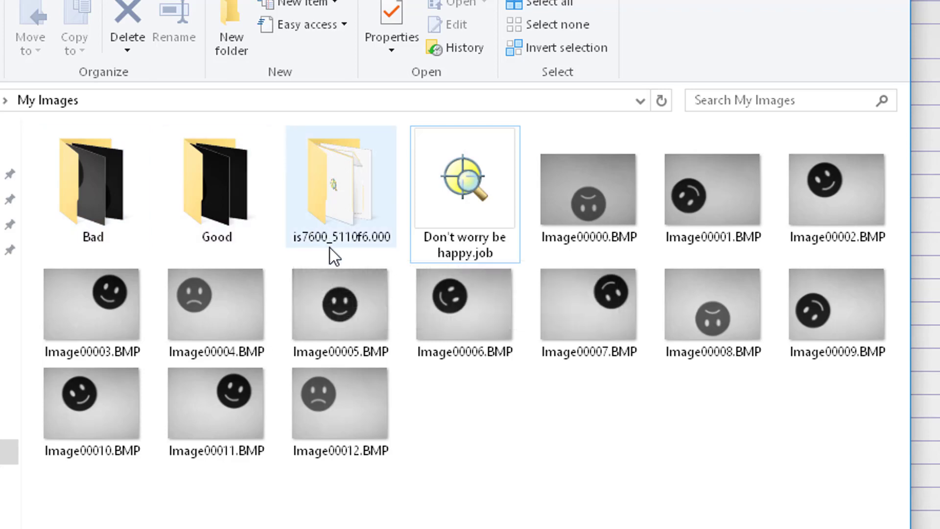
mouse_move(330, 248)
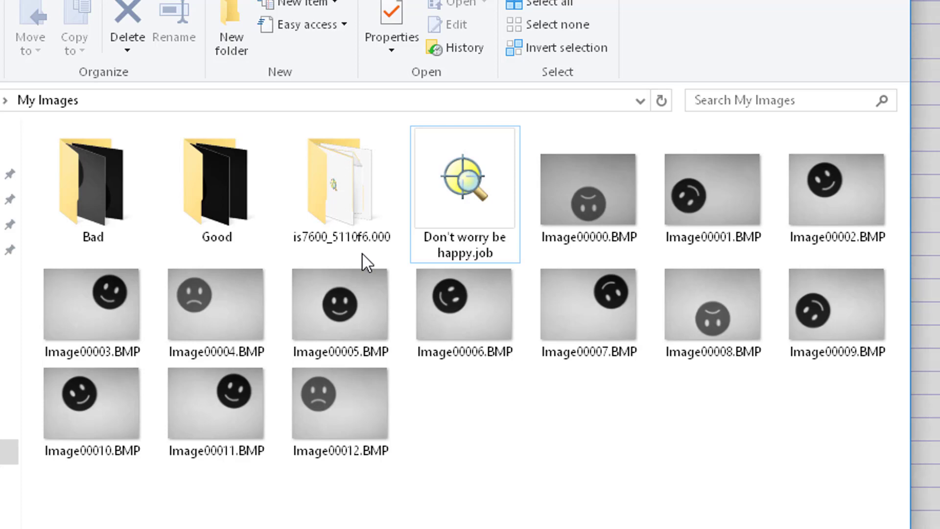
double_click(333, 187)
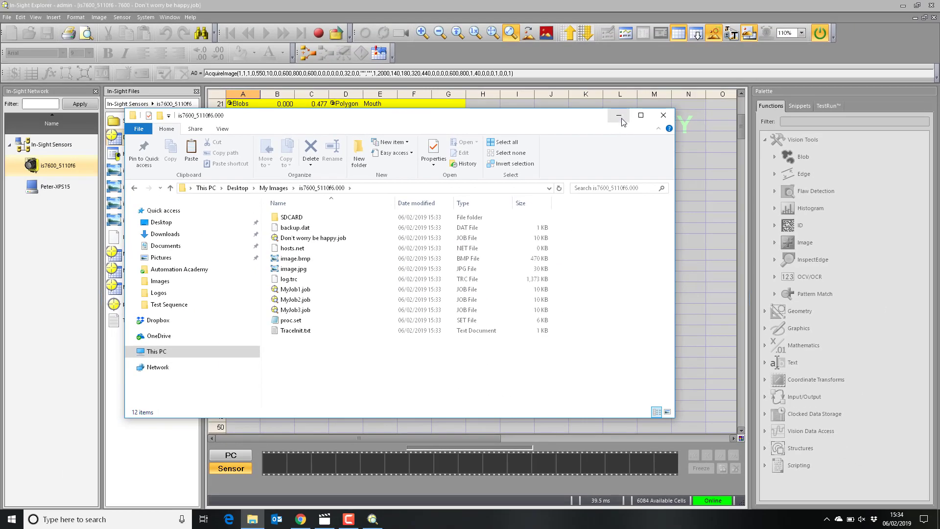
left_click(619, 116)
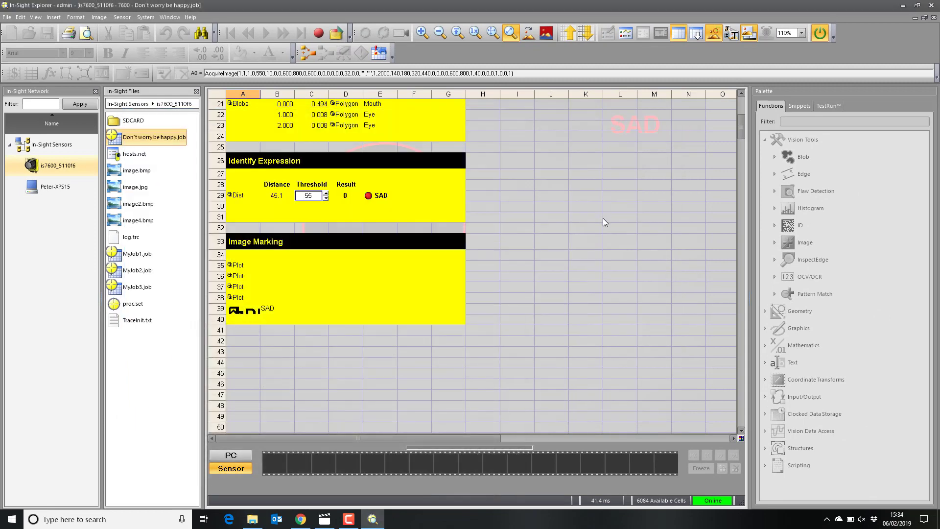